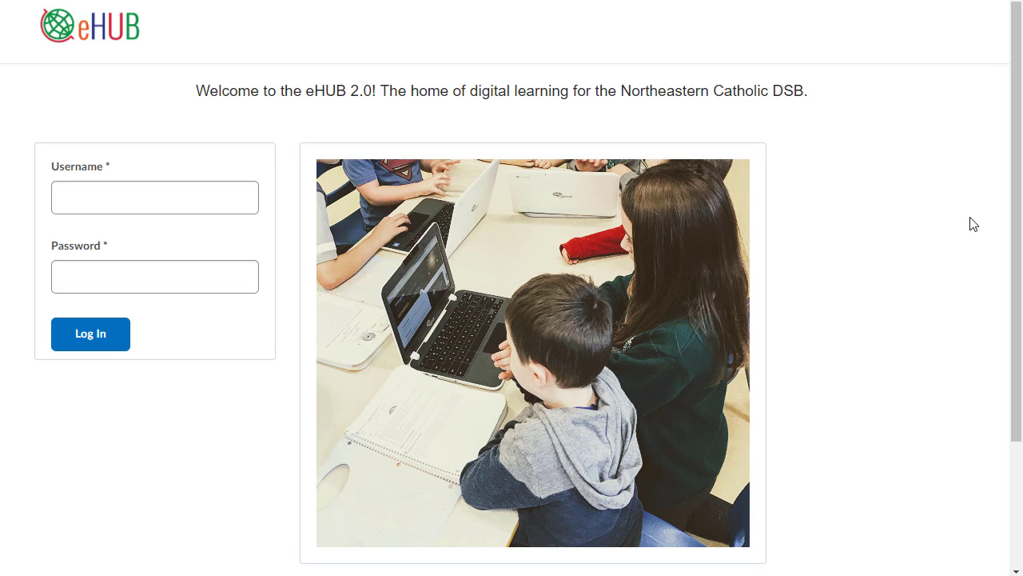
Sign in to eHUB with the saved username and autofilled password.
click(154, 213)
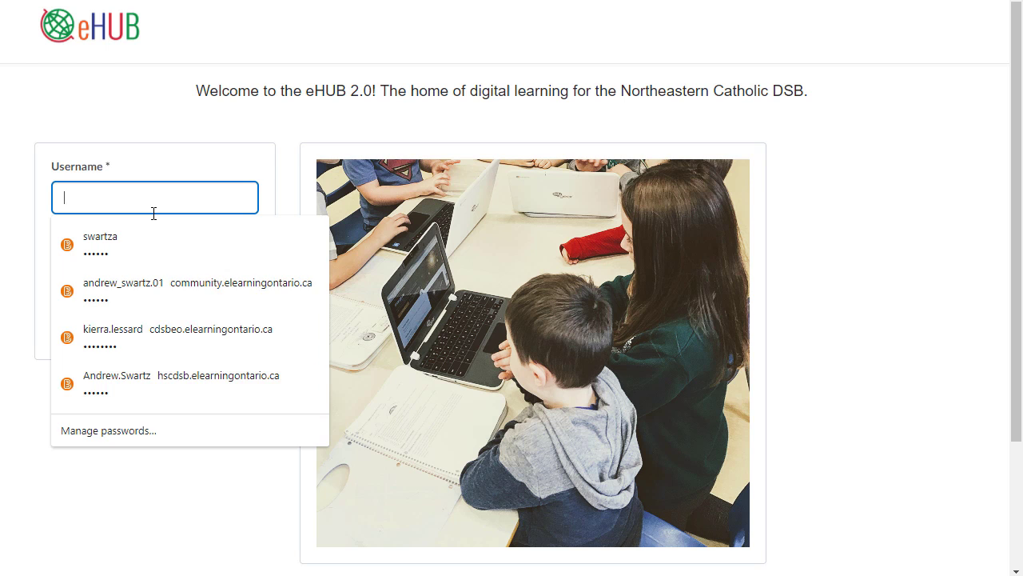
key(Tab)
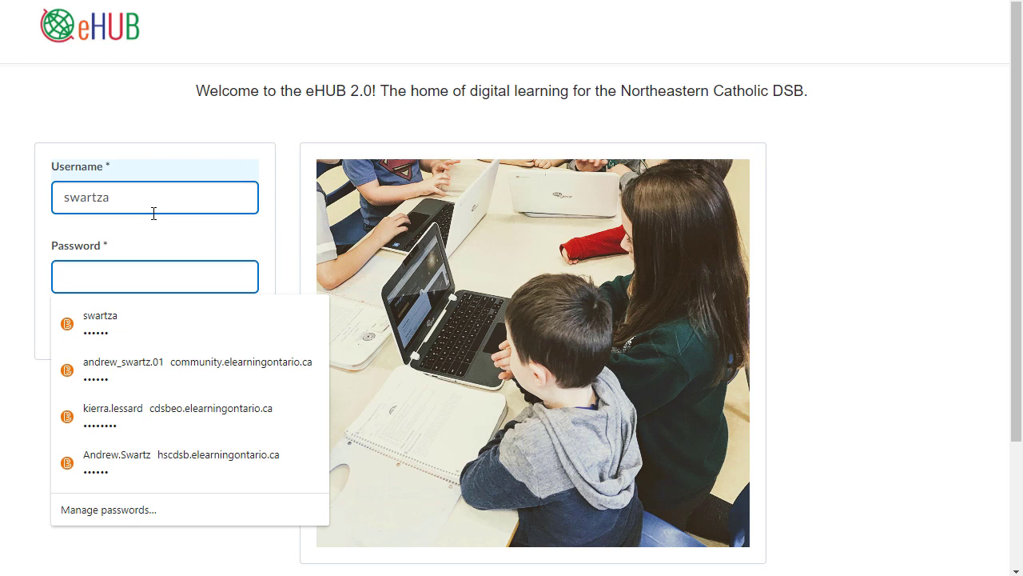
key(Down)
key(Return)
key(Return)
click(516, 224)
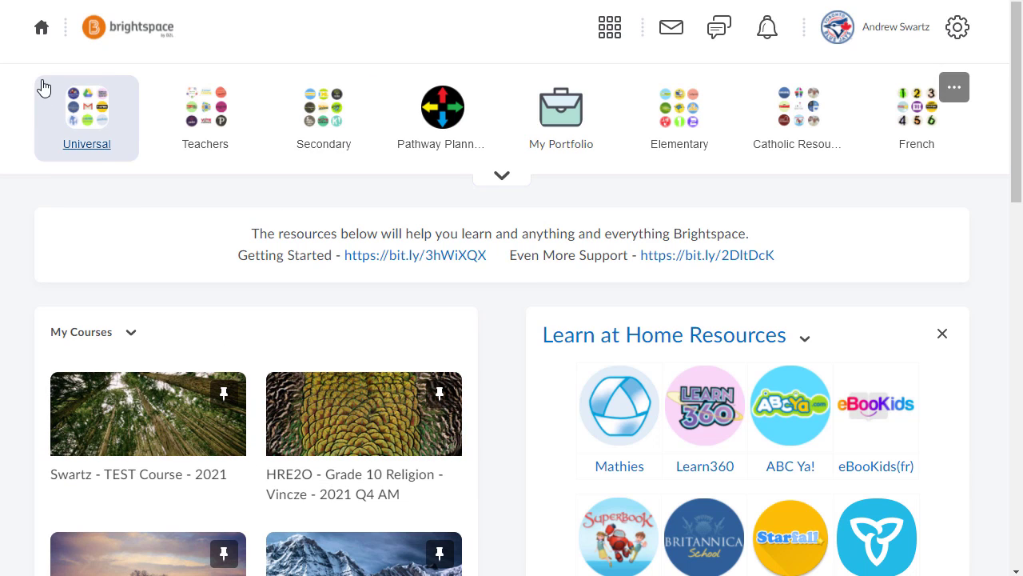
Go to Notifications from the personal account menu and scroll to Contact Methods.
click(870, 33)
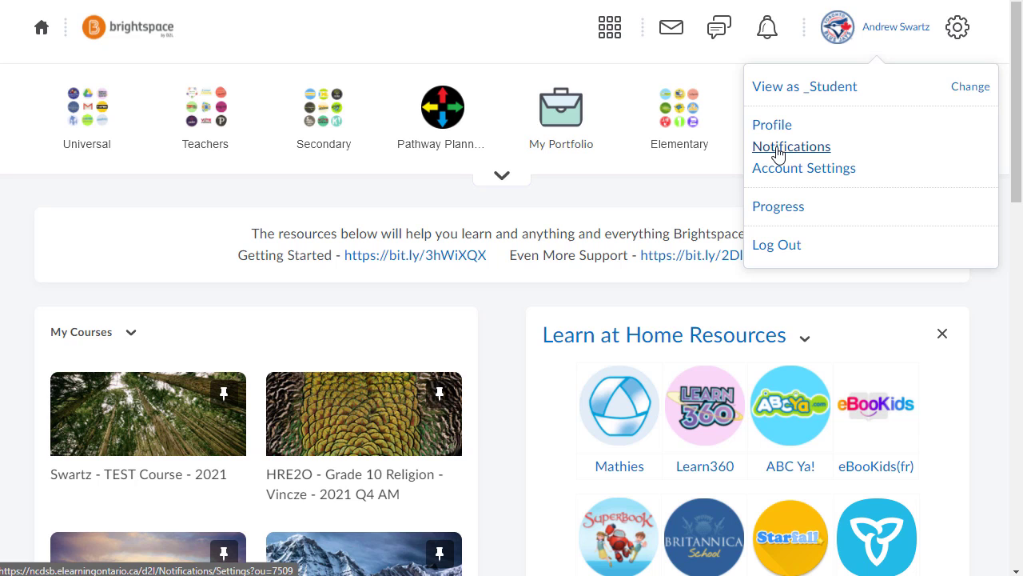
click(778, 151)
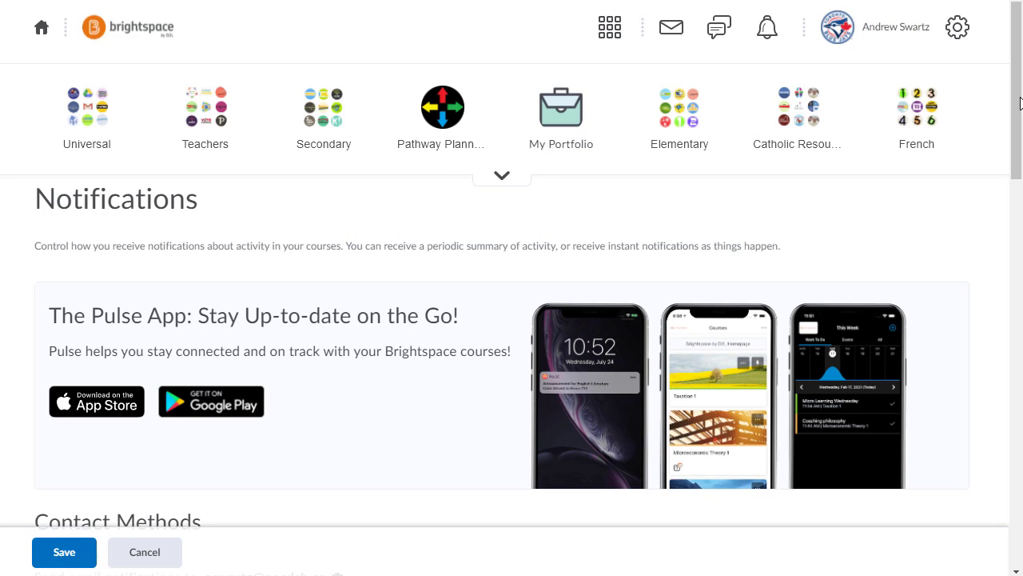
drag(1017, 88, 993, 237)
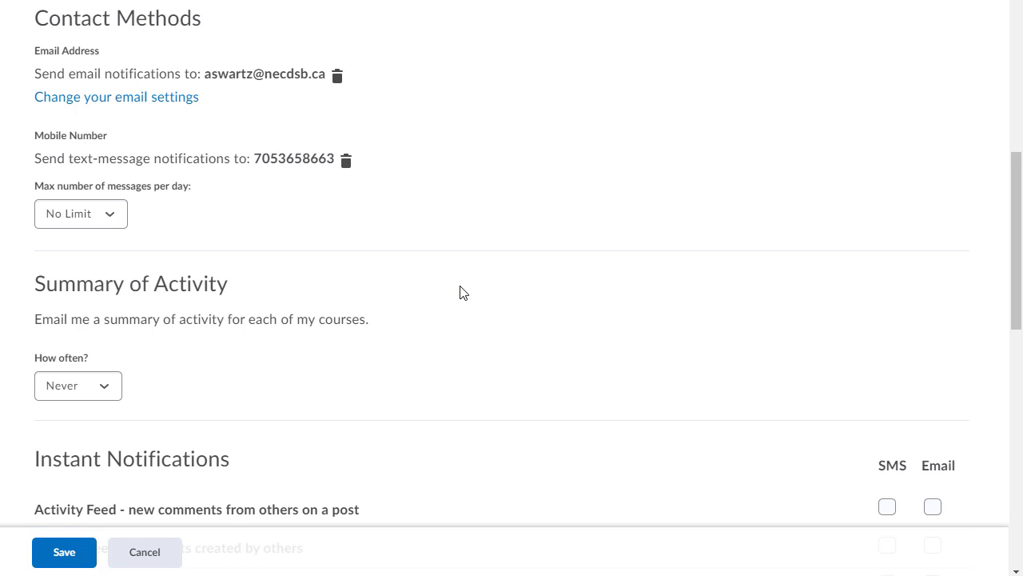
drag(1019, 167, 1020, 301)
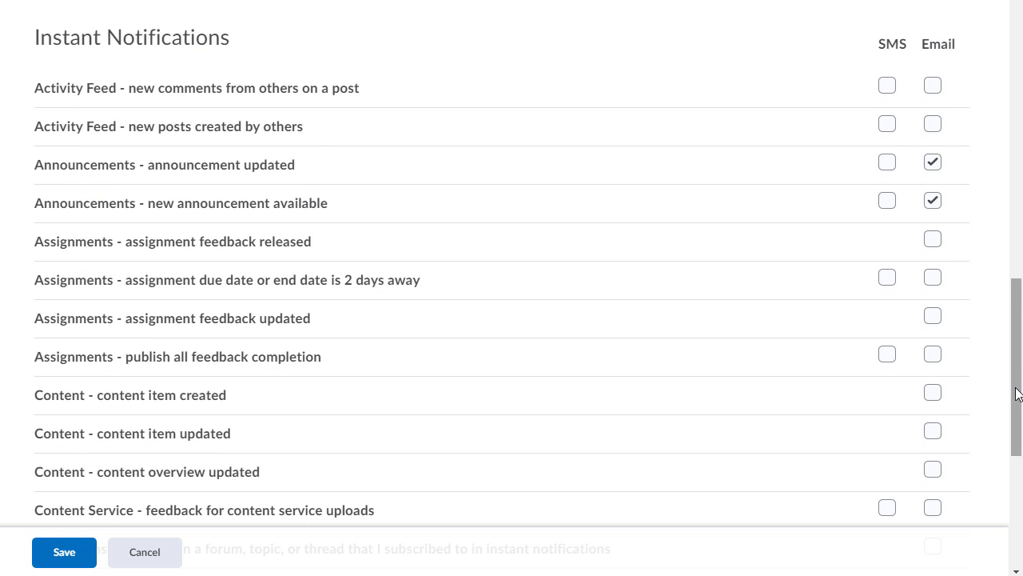
drag(1015, 382, 1014, 255)
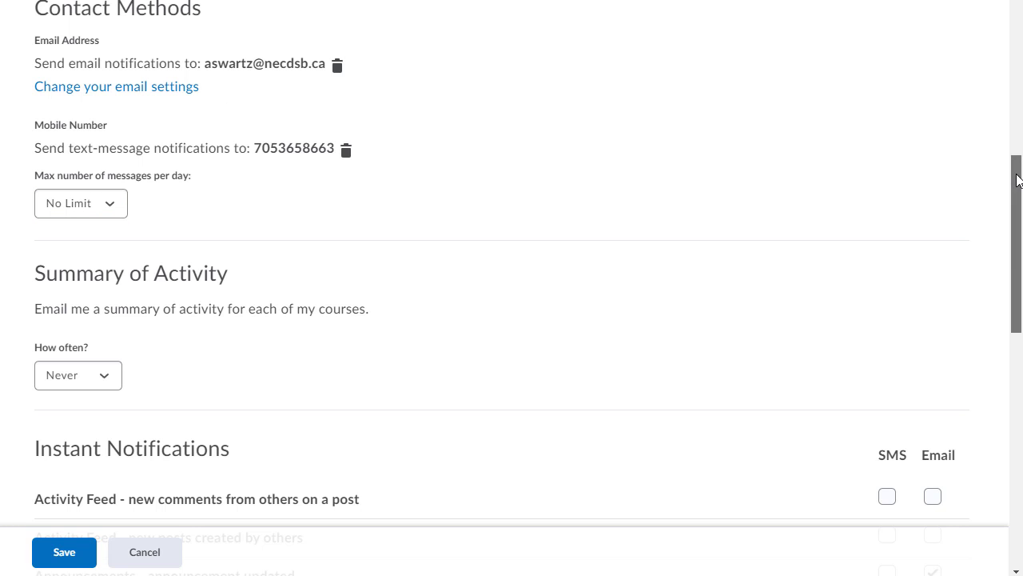
scroll(1013, 178, up, 1)
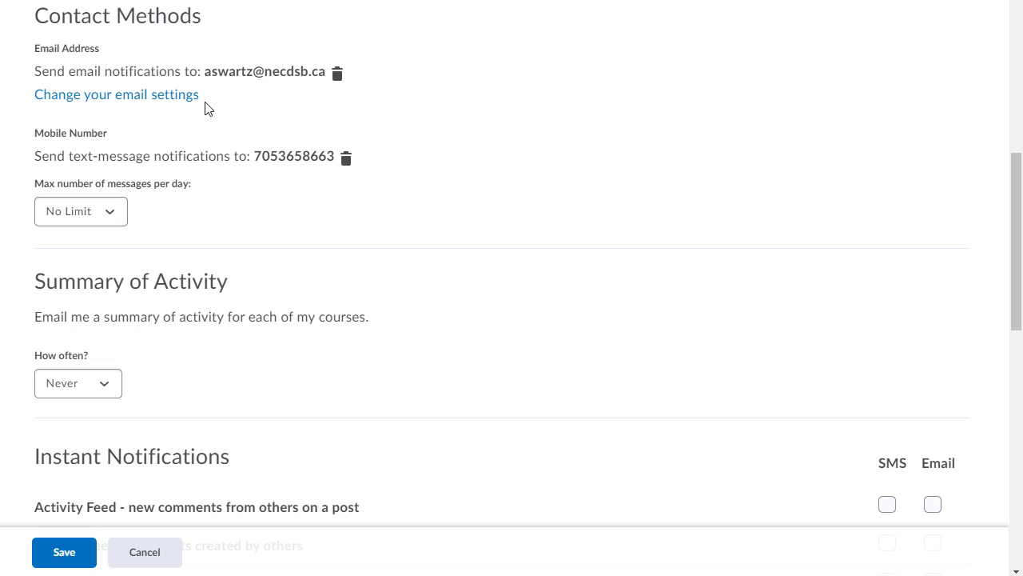
scroll(466, 147, down, 1)
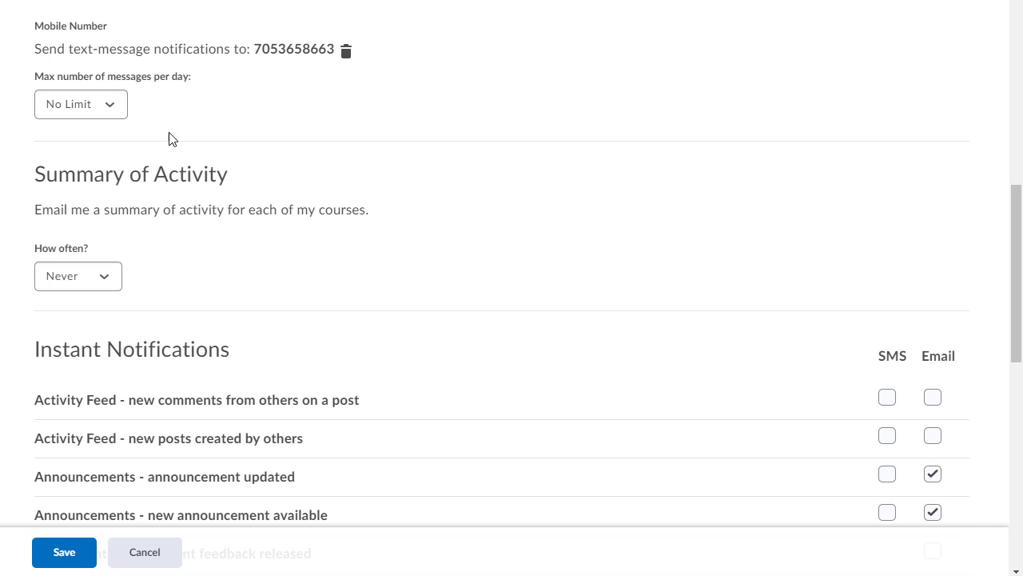
scroll(319, 126, down, 1)
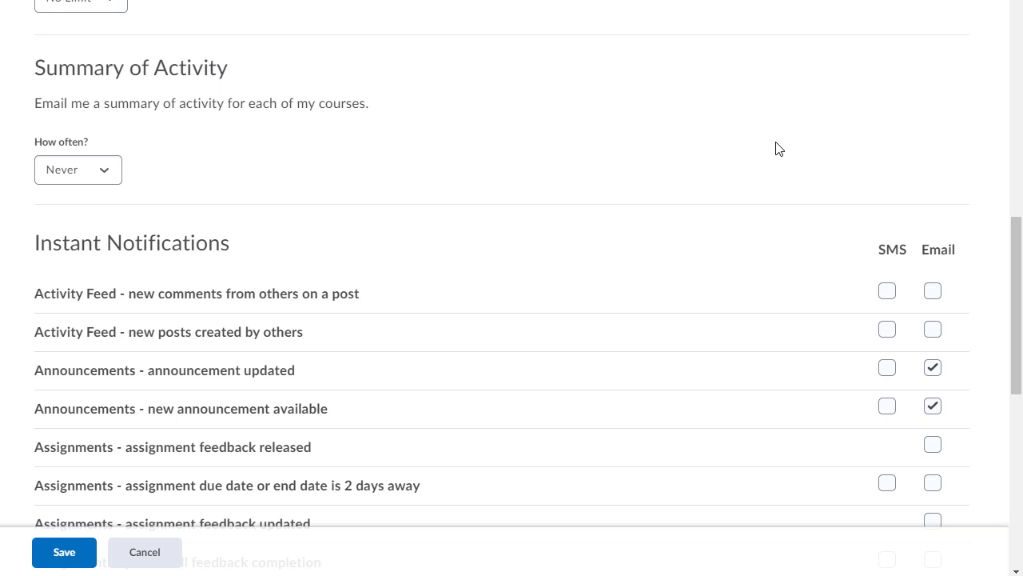
scroll(796, 132, up, 3)
scroll(765, 130, down, 4)
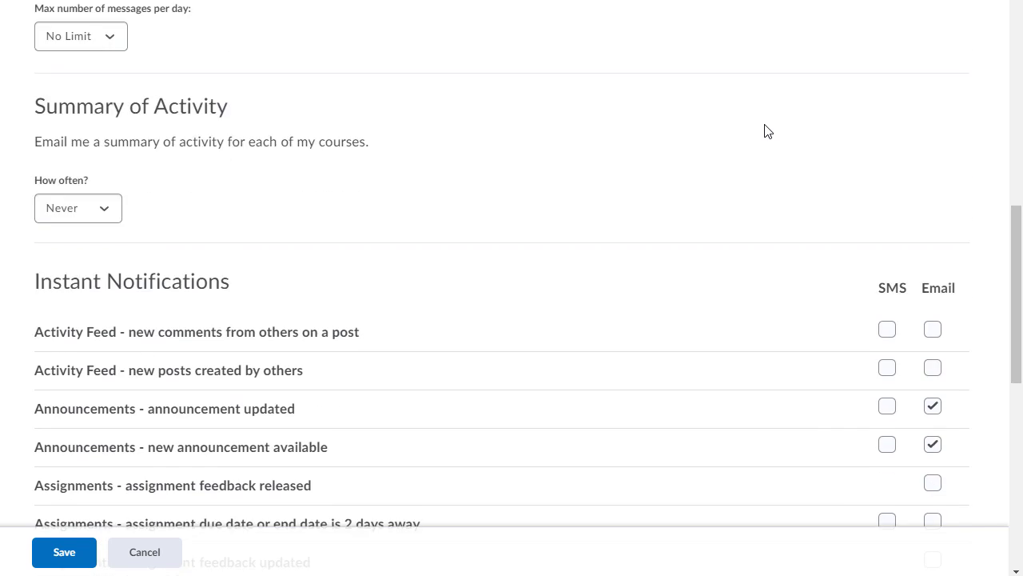
drag(1008, 258, 1018, 296)
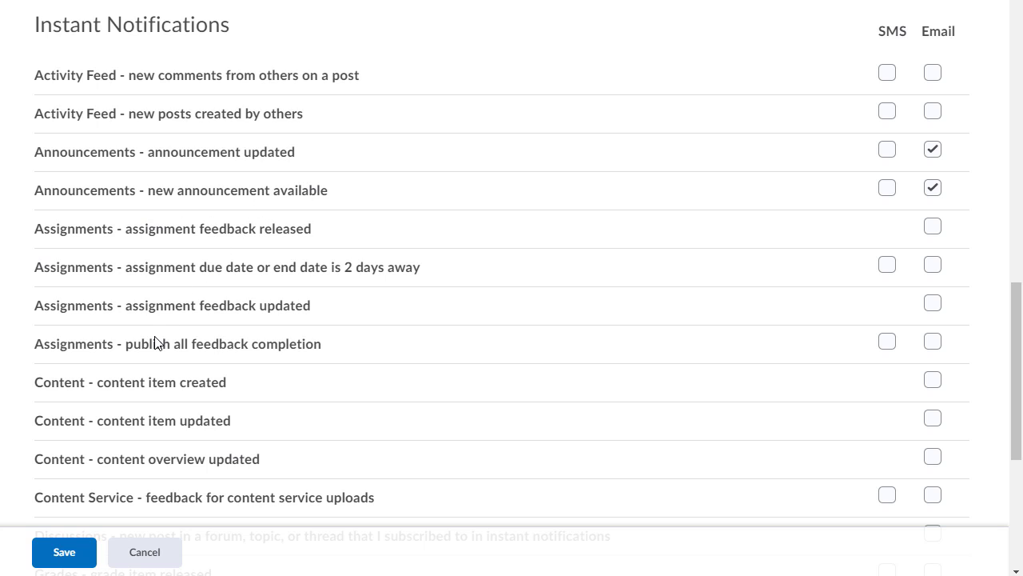
scroll(403, 293, down, 3)
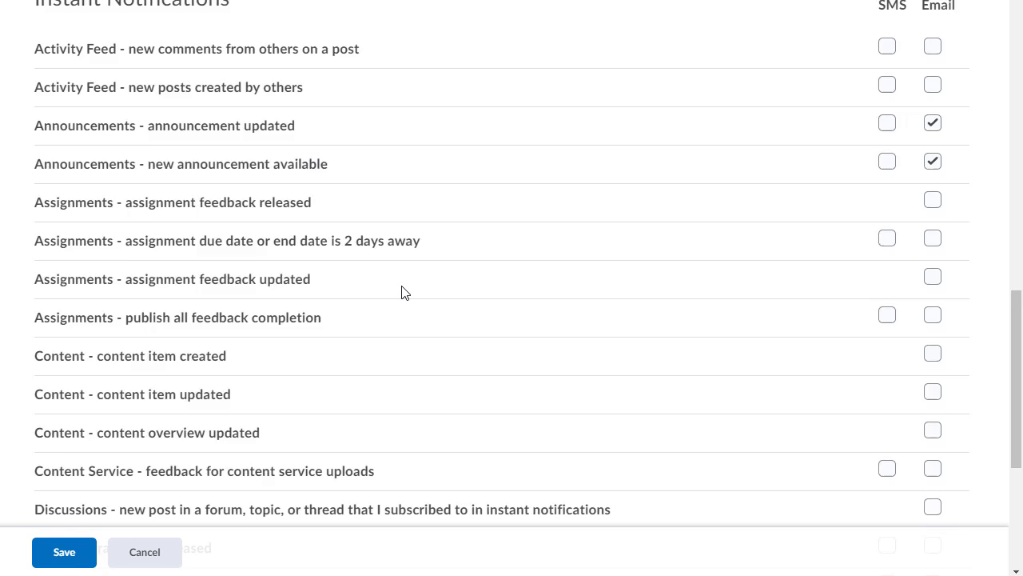
scroll(203, 203, down, 1)
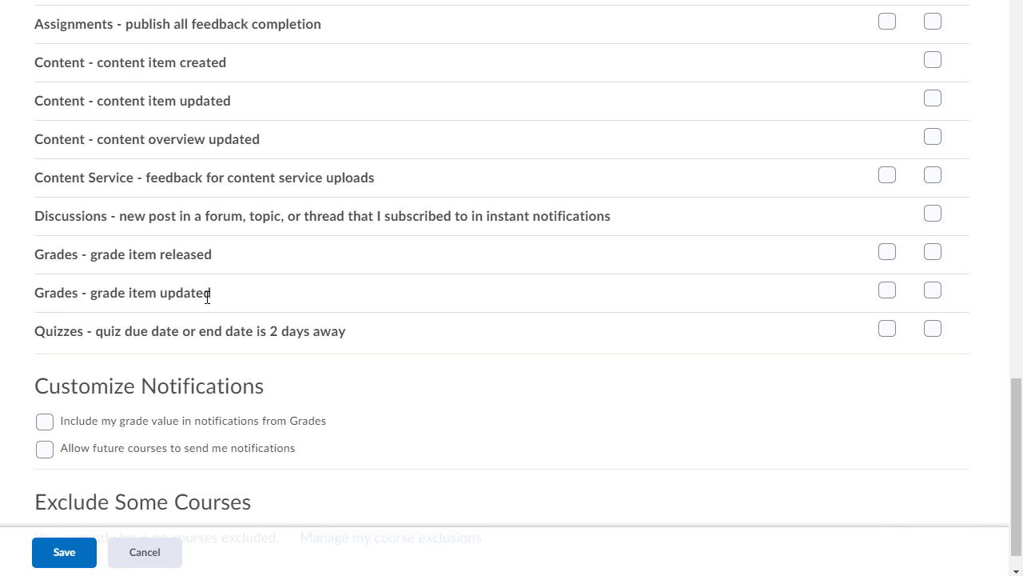
scroll(469, 314, up, 4)
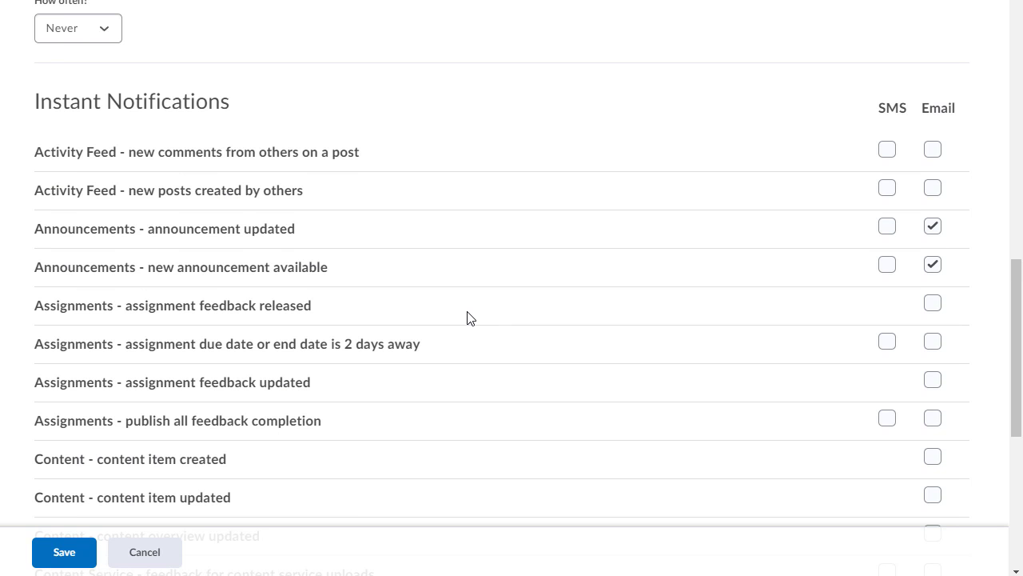
scroll(562, 175, down, 2)
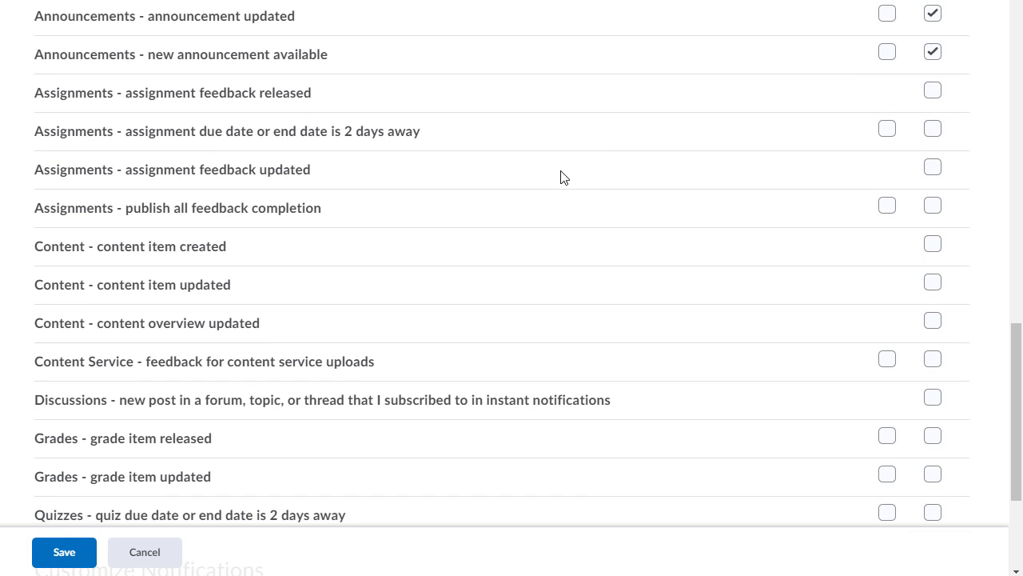
scroll(562, 176, down, 1)
scroll(562, 176, up, 2)
scroll(562, 176, down, 3)
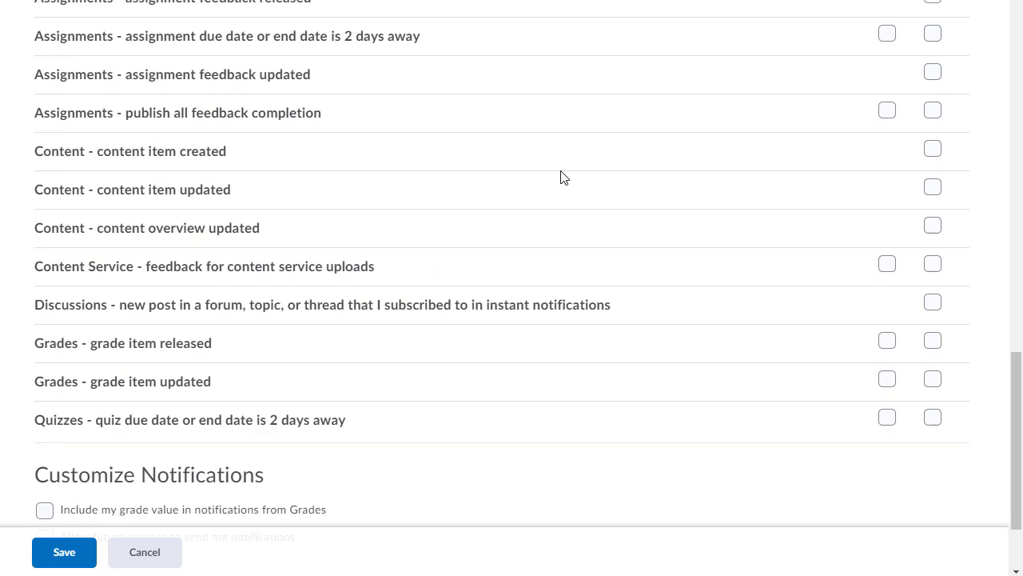
scroll(562, 176, up, 3)
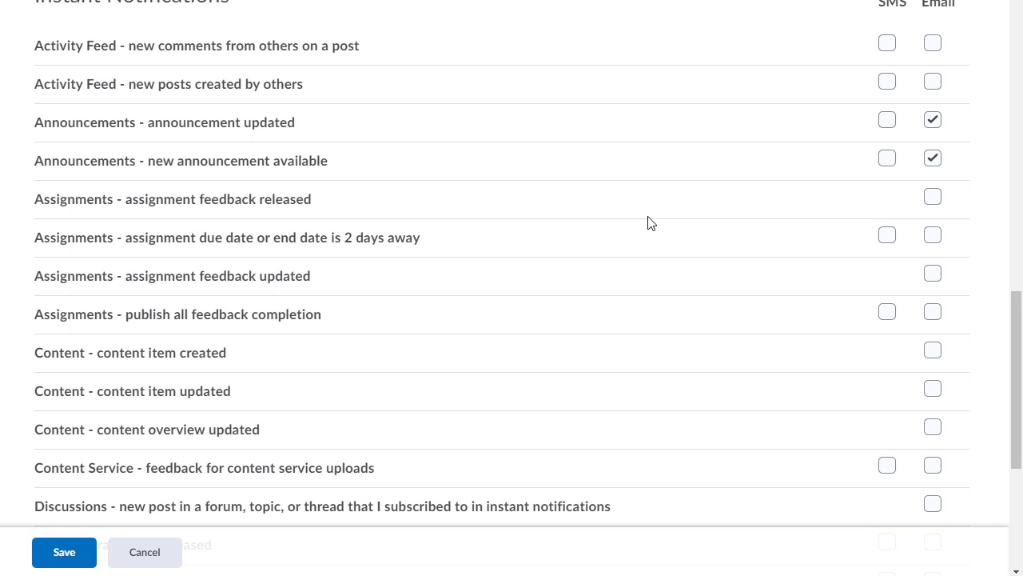
Save the work-email contact and announcement email alerts from the bottom of the Notifications page.
scroll(648, 222, down, 4)
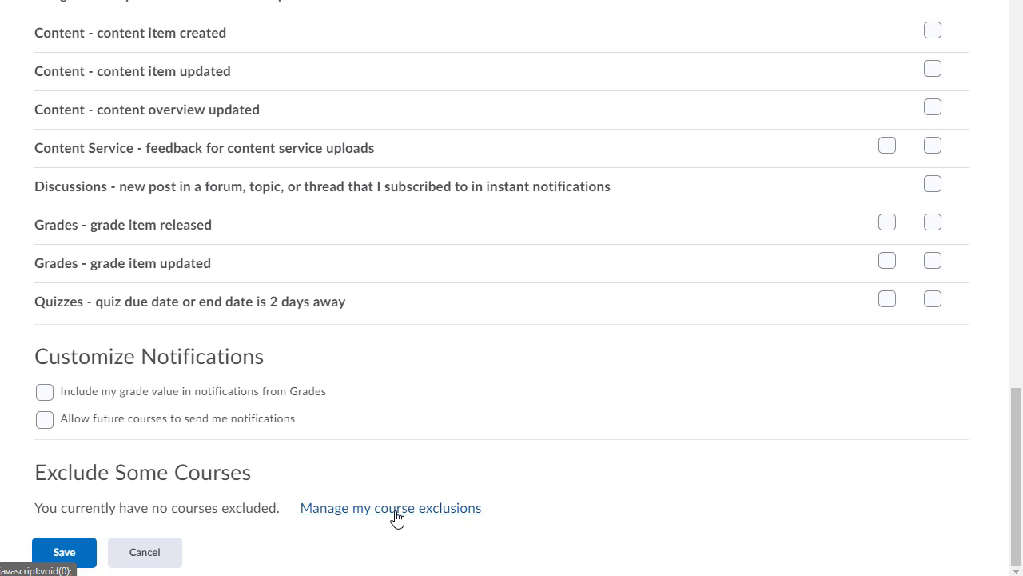
scroll(498, 229, up, 4)
scroll(496, 216, down, 3)
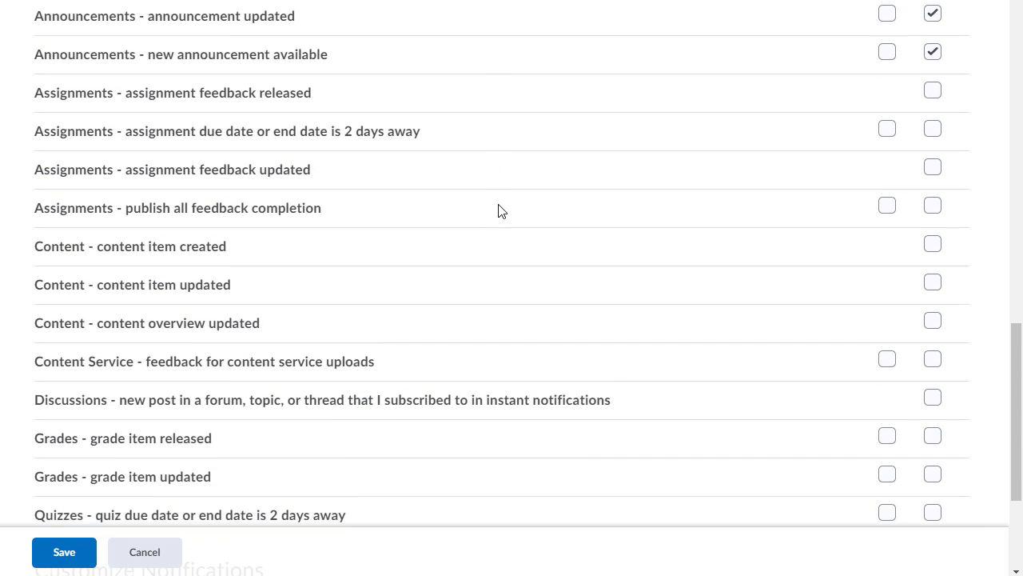
scroll(824, 177, down, 3)
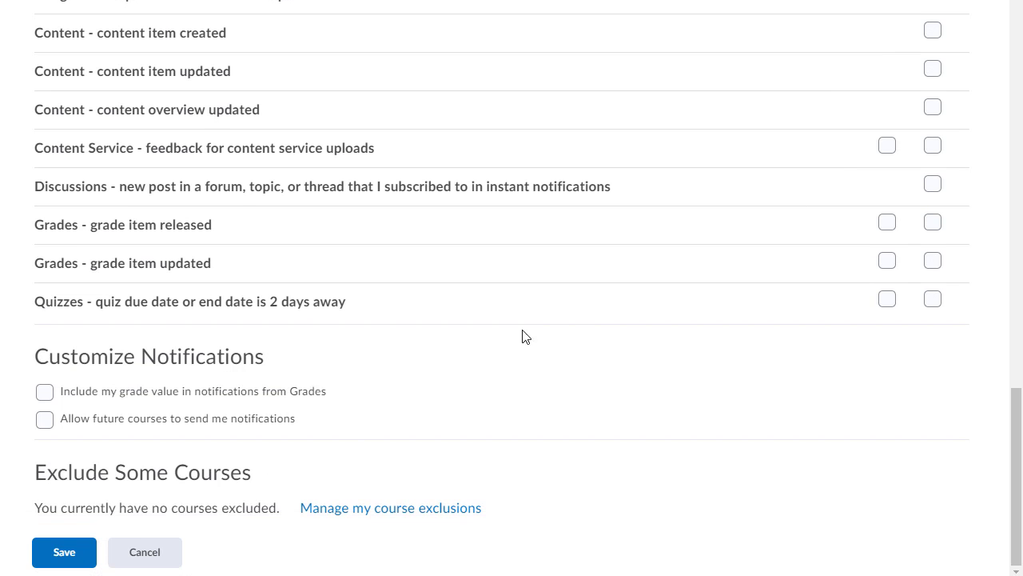
click(62, 558)
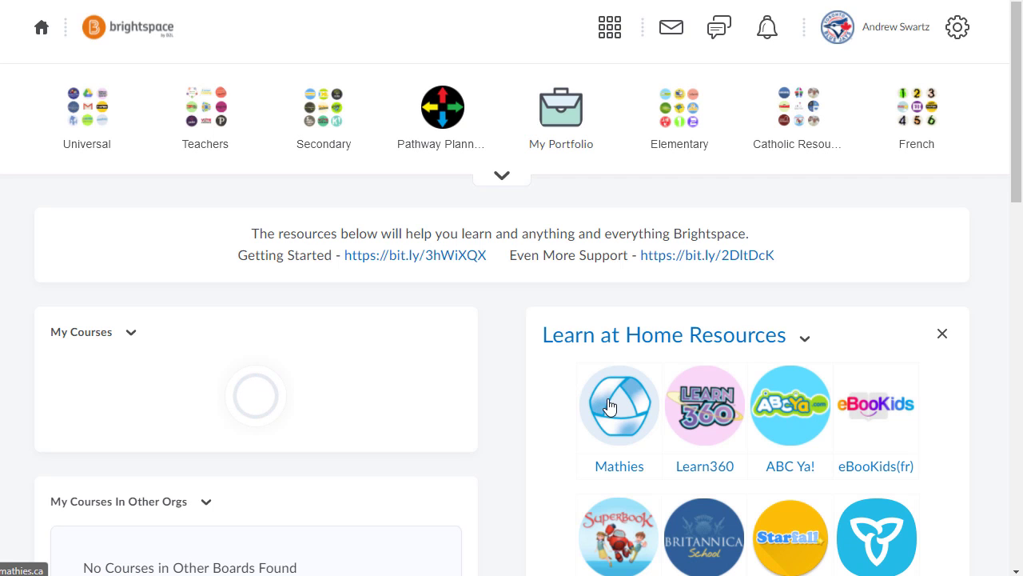
Reopen Notifications from the account menu and check the saved Contact Methods.
click(899, 31)
click(788, 144)
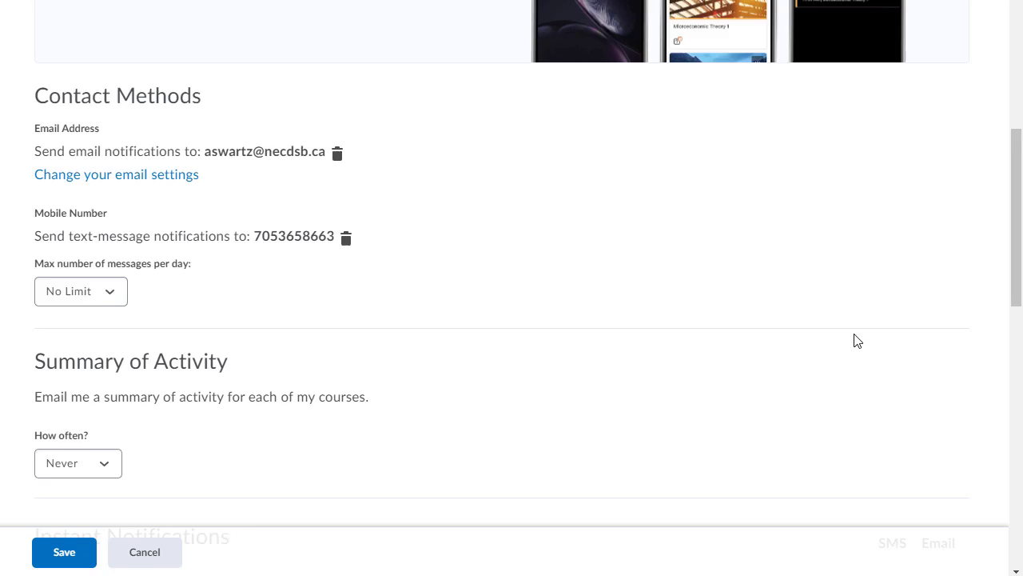
scroll(855, 341, down, 2)
scroll(855, 341, up, 2)
drag(1021, 206, 1015, 239)
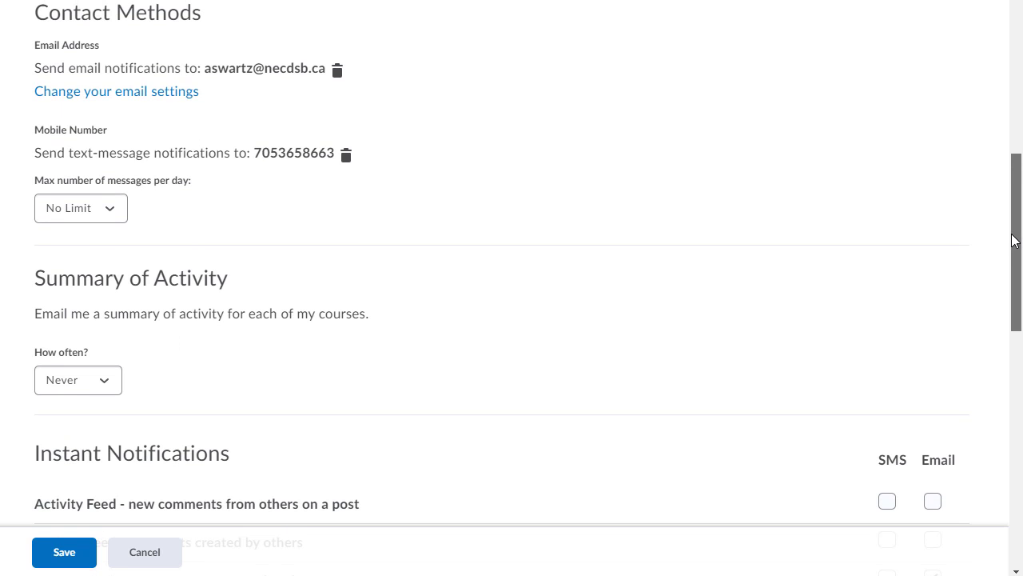